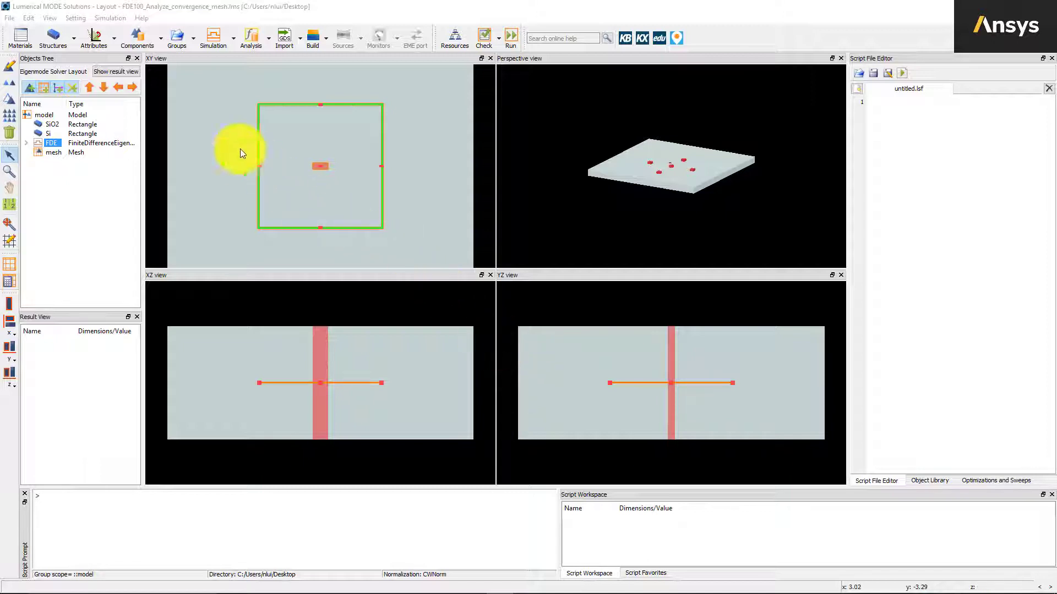
# - Check the SiO2 substrate rectangle's properties, then run the FDE solver into analysis mode
pyautogui.click(75, 44)
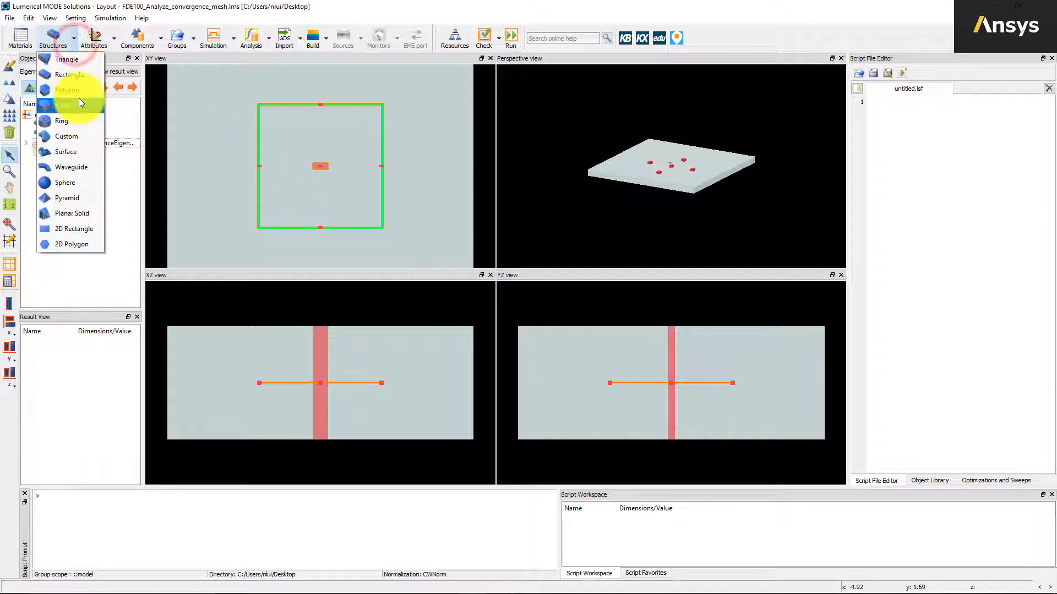
pyautogui.press('Escape')
pyautogui.click(49, 124)
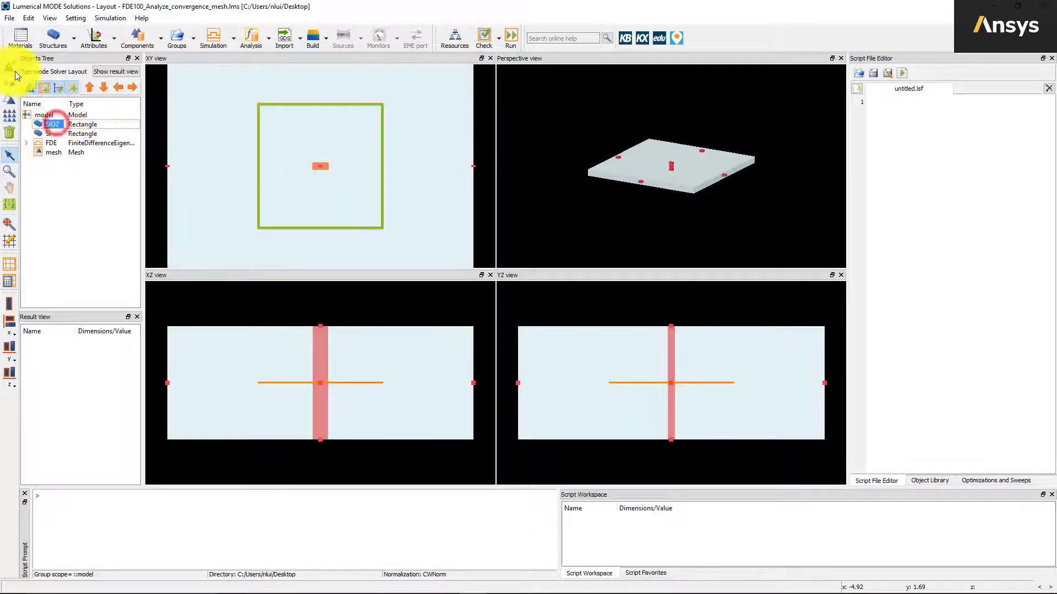
pyautogui.click(10, 67)
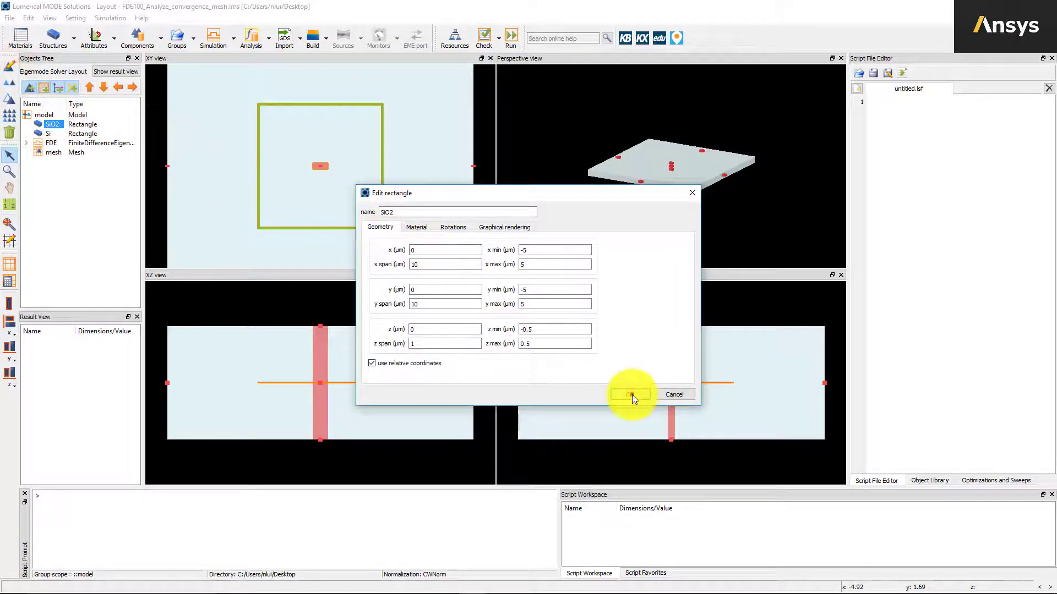
pyautogui.click(631, 395)
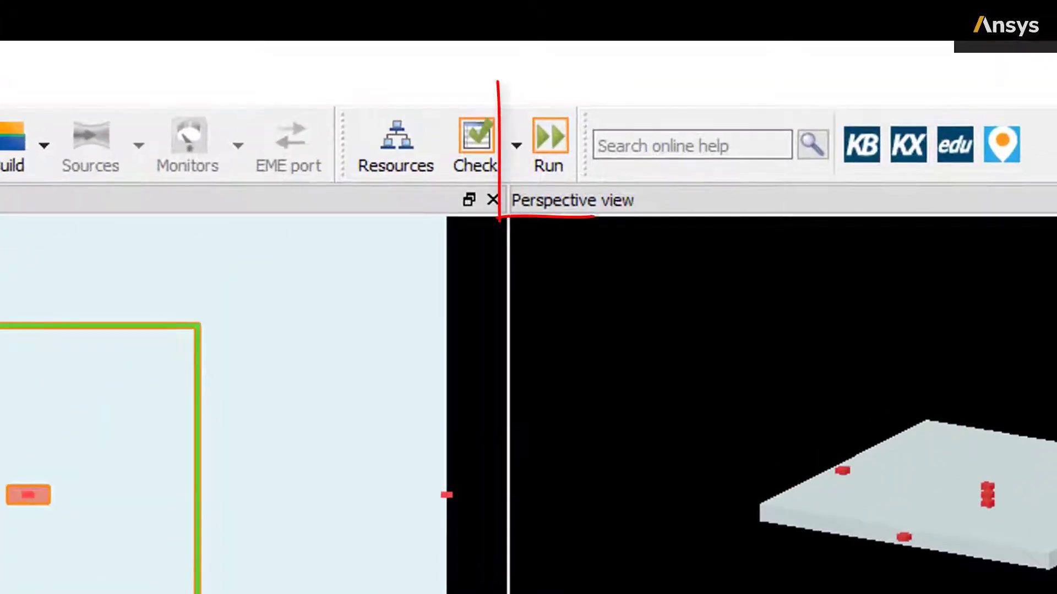
pyautogui.click(574, 170)
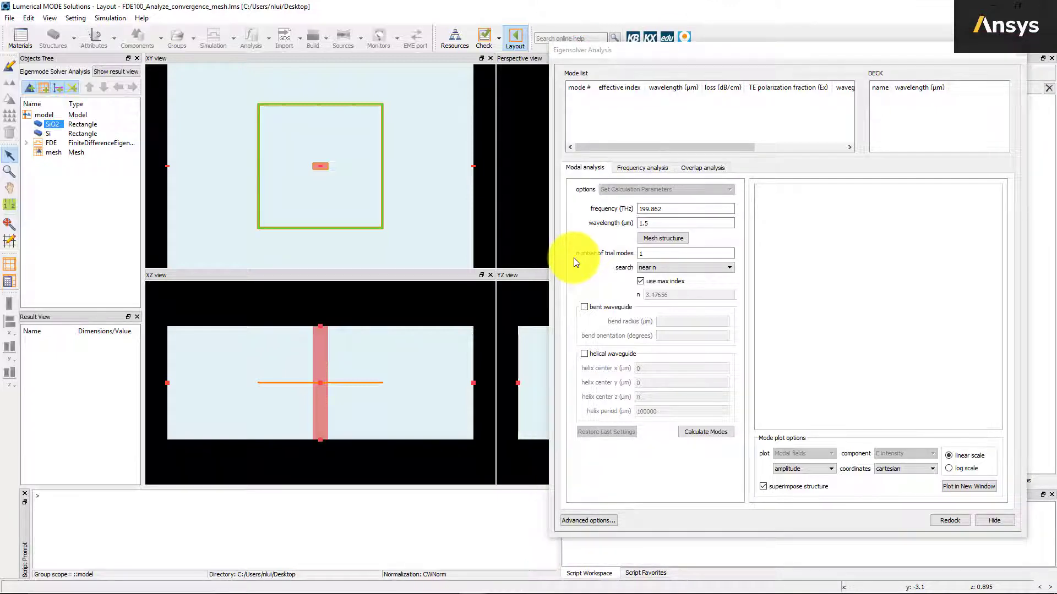
# - Back in layout mode, calculate modes to get mode 1 with effective index 2.495524
pyautogui.click(517, 39)
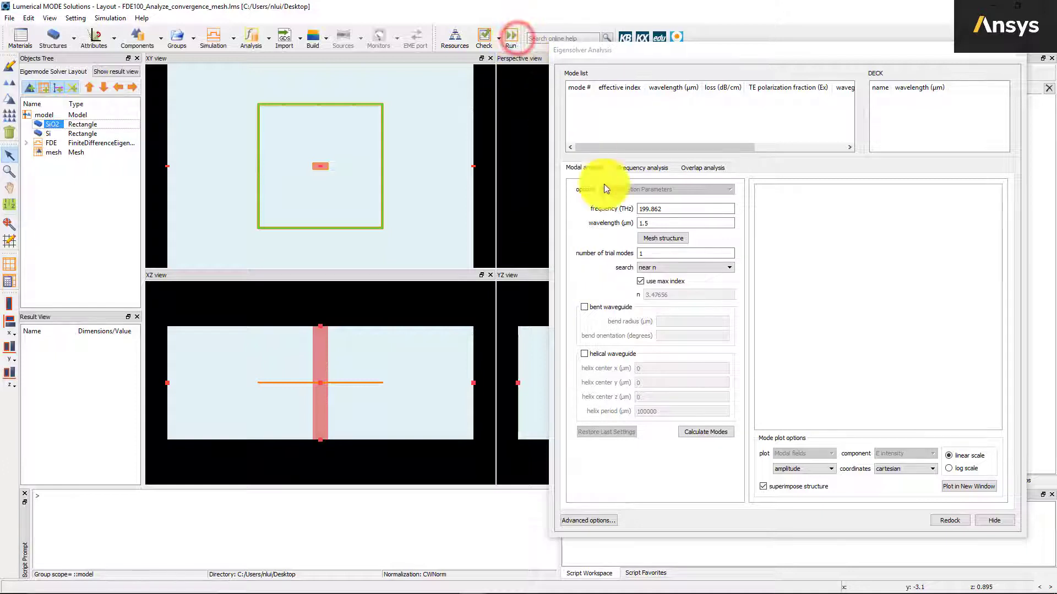
pyautogui.click(709, 434)
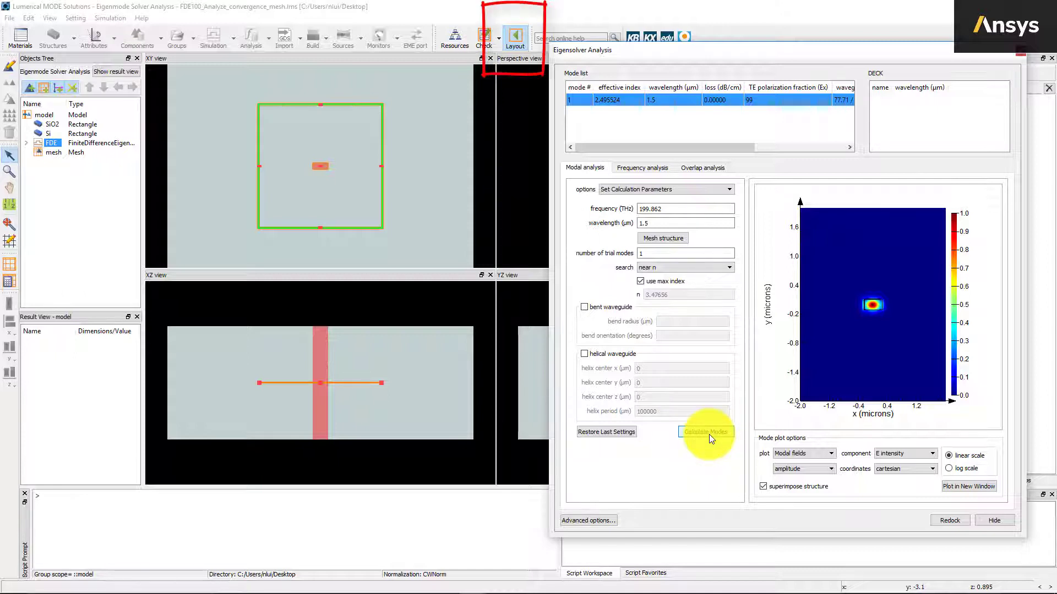
pyautogui.click(60, 125)
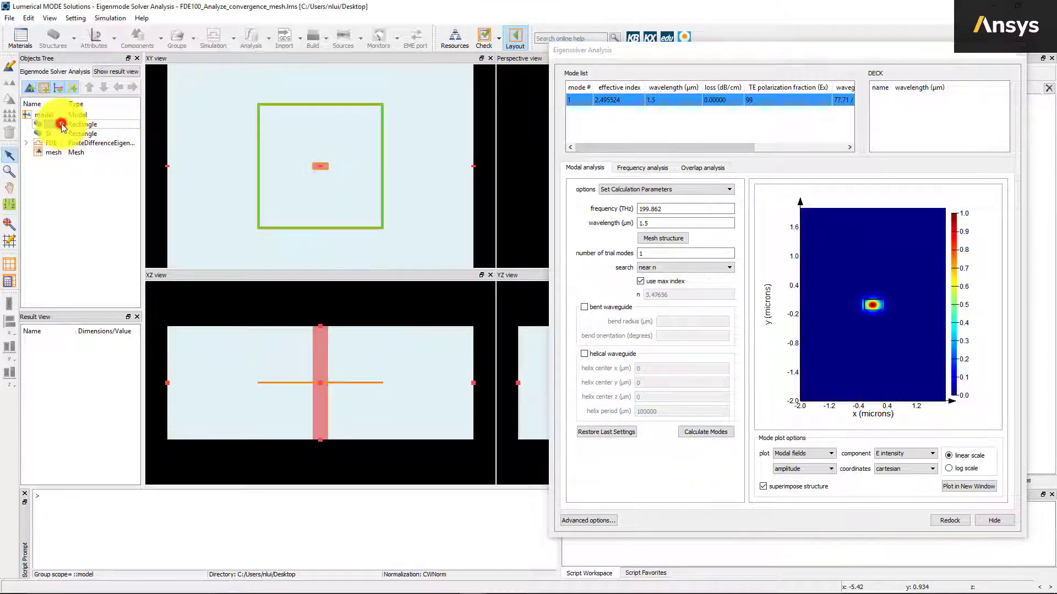
pyautogui.click(12, 64)
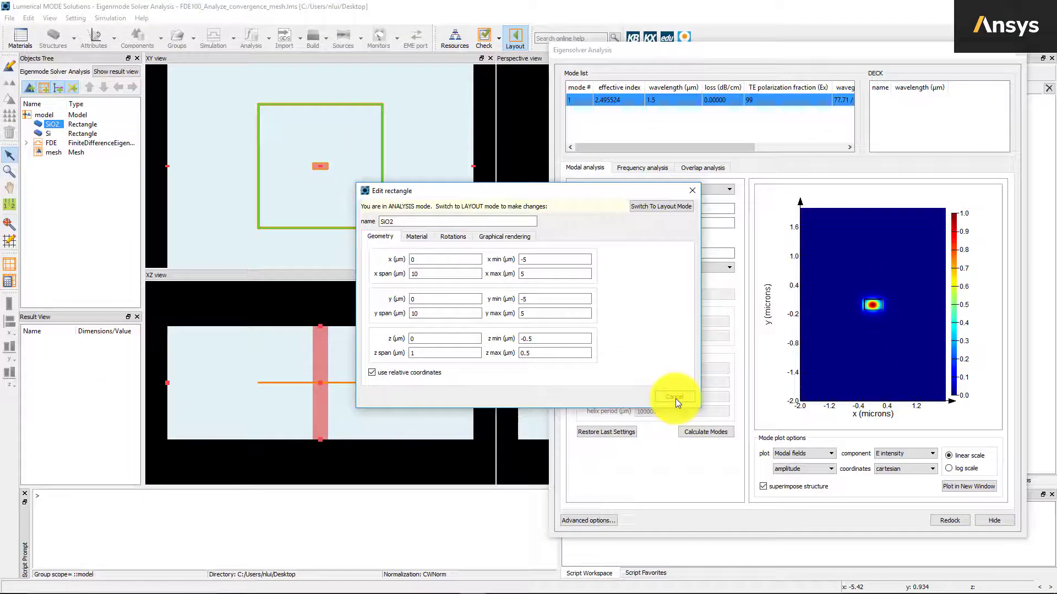
pyautogui.click(675, 399)
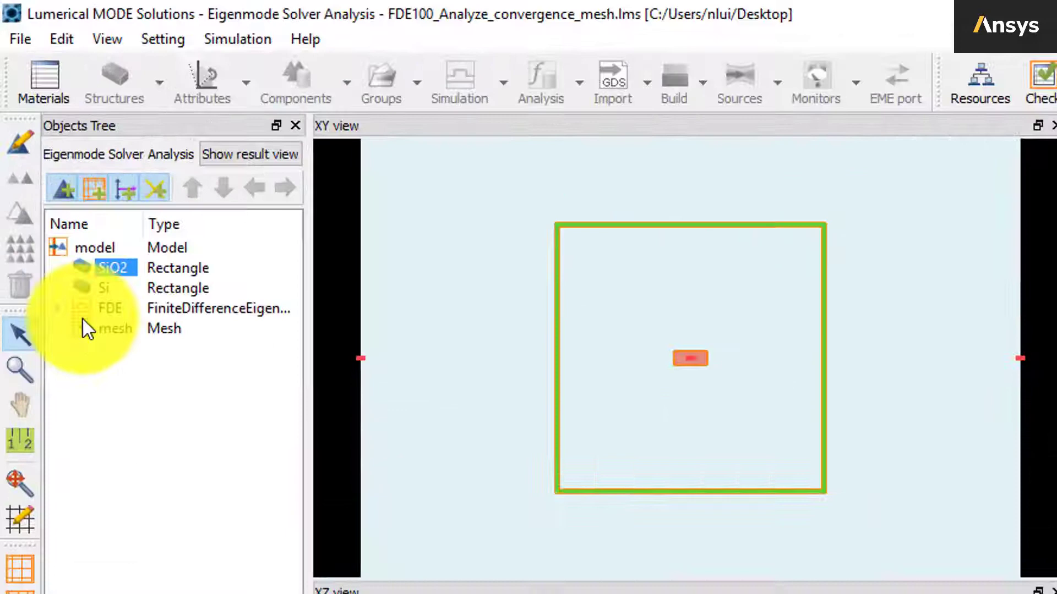
# - Expand FDE and its data group in the Objects Tree to show material and mode1
pyautogui.click(55, 308)
pyautogui.click(79, 330)
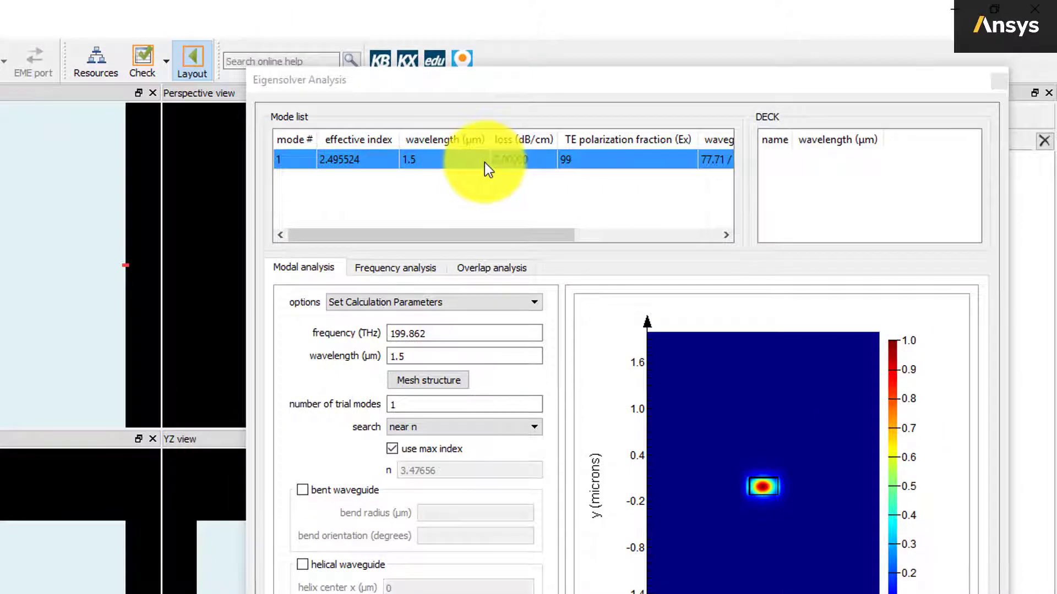
# - Add mode 1 to the global deck as d-card global_mode1 at 1.5 µm
pyautogui.rightClick(485, 163)
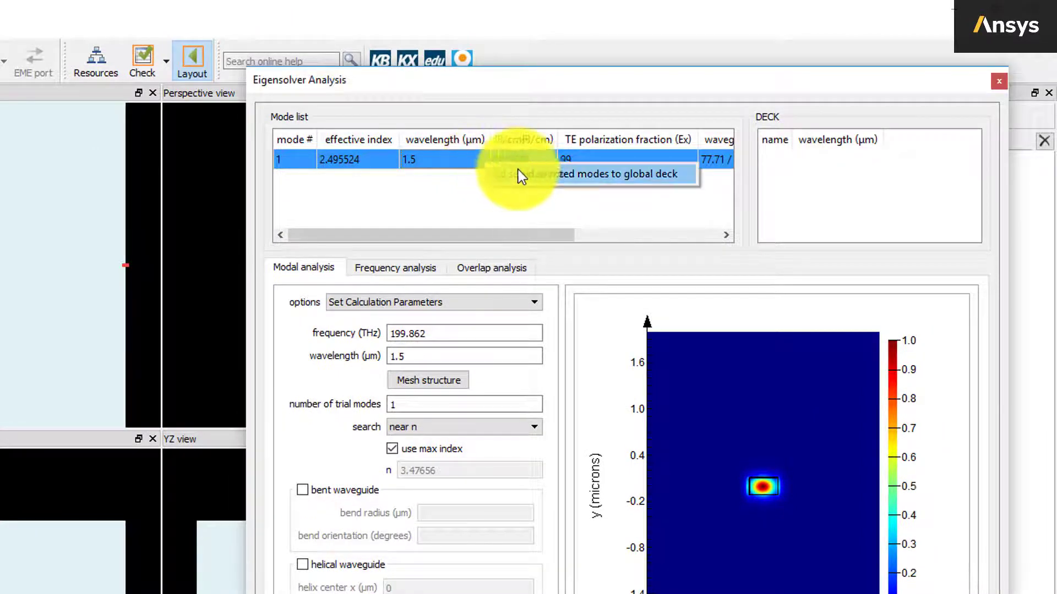
pyautogui.click(684, 188)
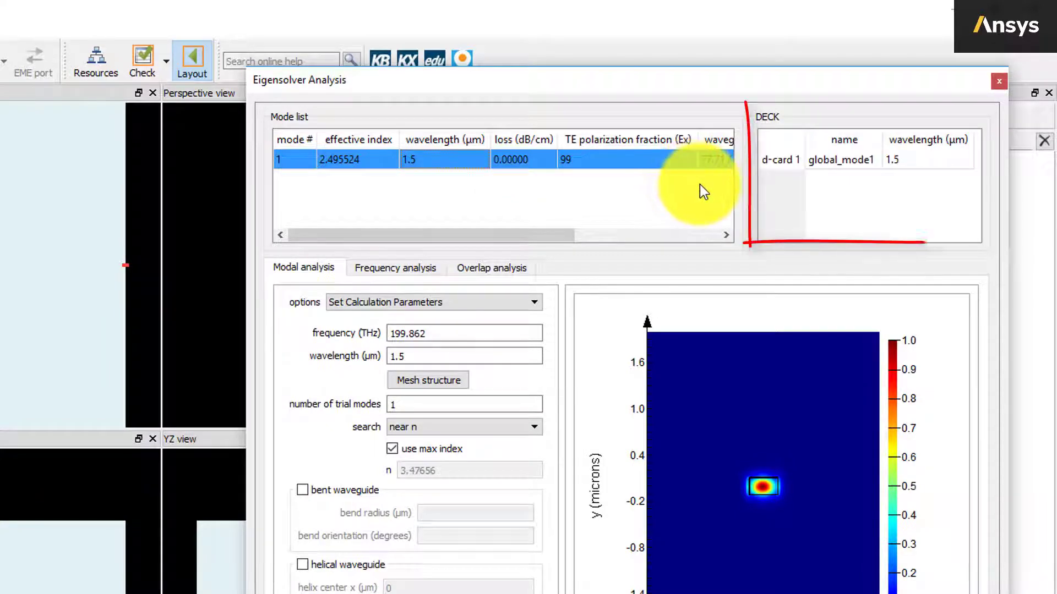